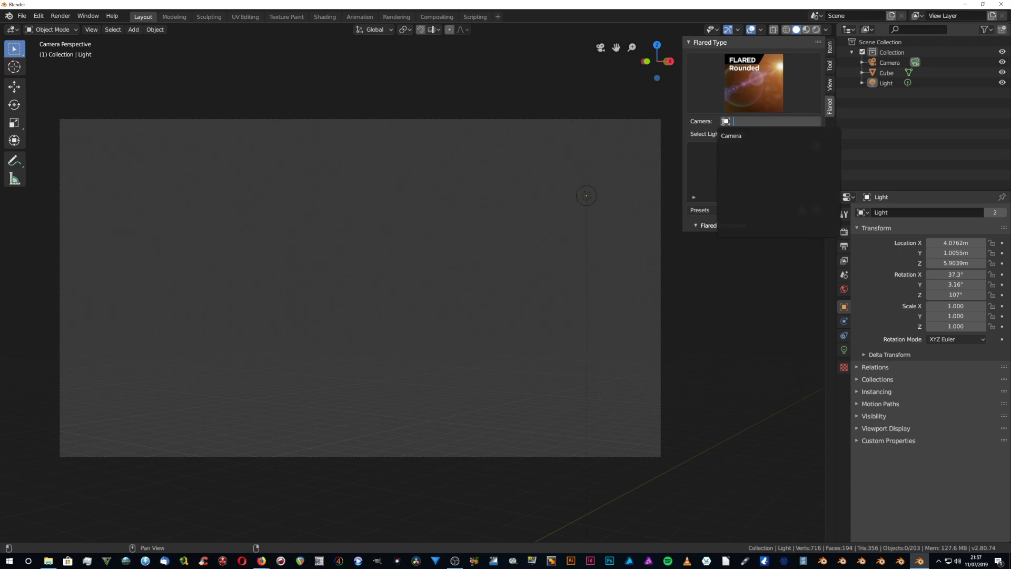
Assign Camera as the Flared camera and duplicate the existing light, placing the copy nearer the middle of the camera frame.
left_click(727, 136)
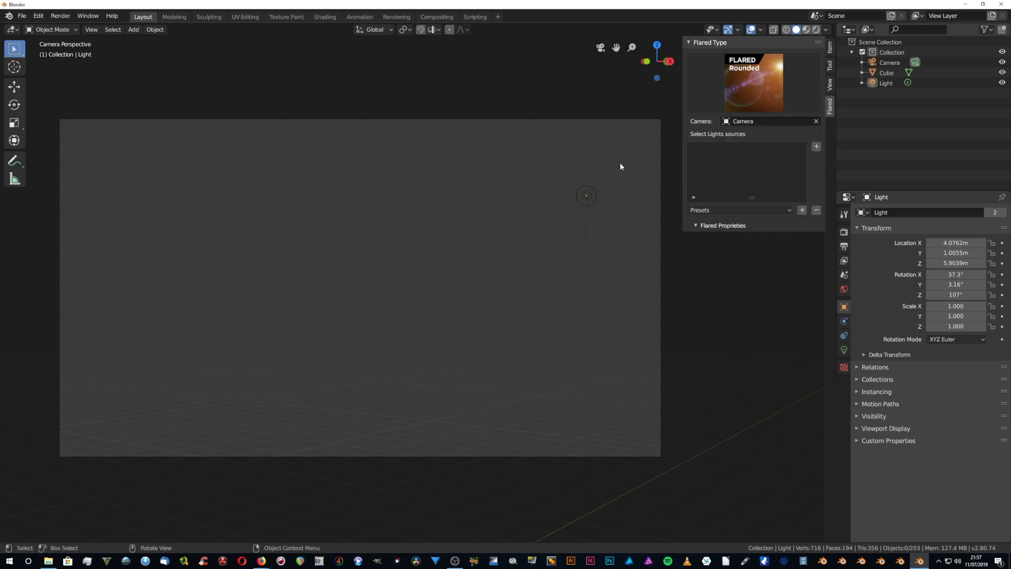
left_click(589, 196)
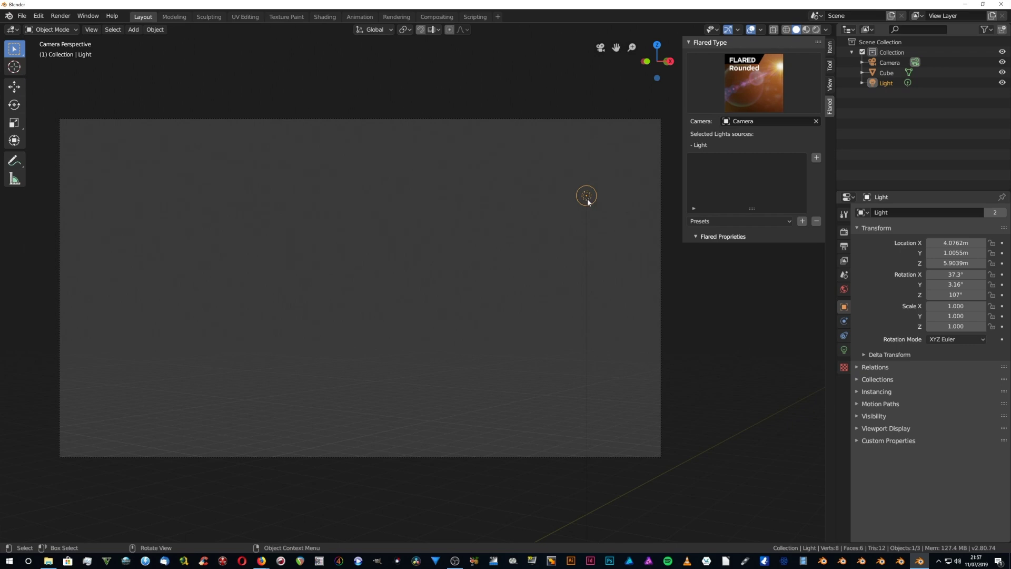
key("shift")
key("shift+d")
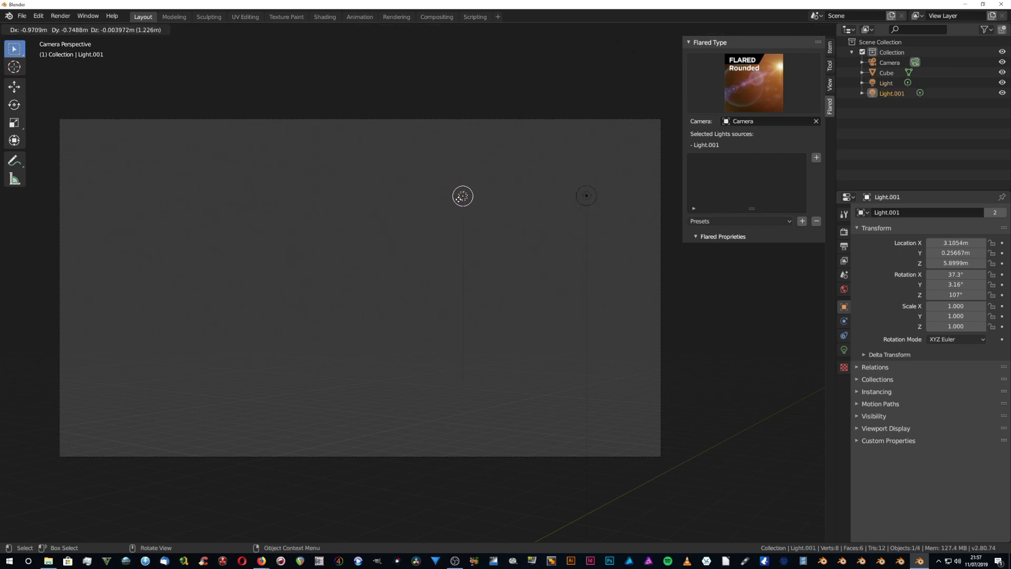
left_click(404, 192)
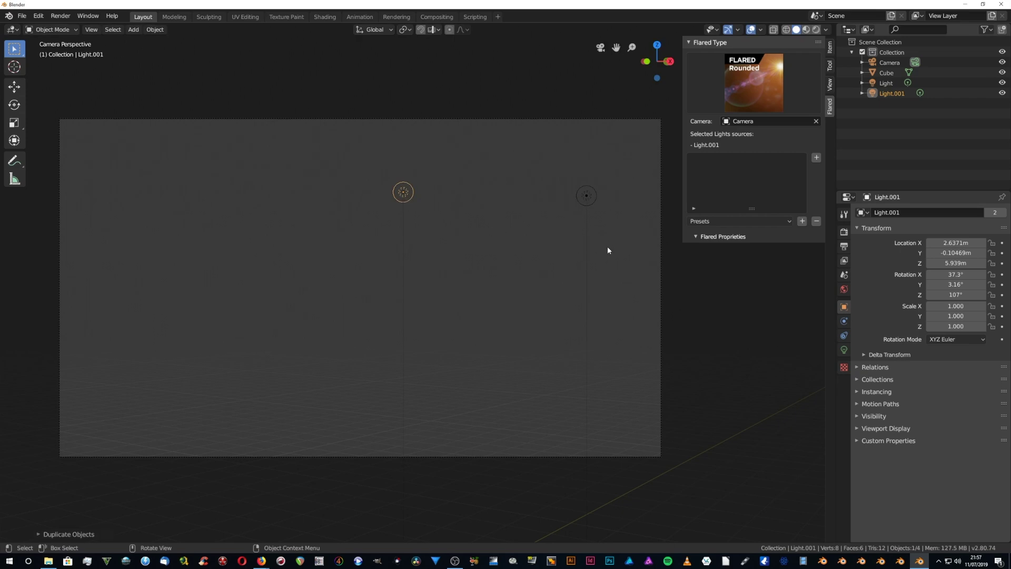
Create Rounded flares from both lights together and switch the viewport to rendered shading.
left_click(588, 197, "shift")
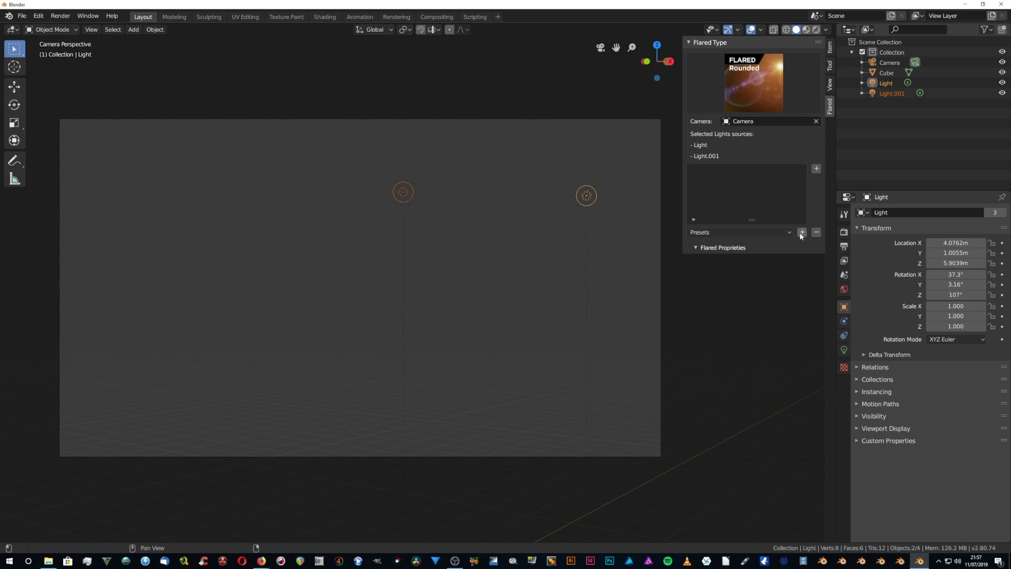
left_click(815, 169)
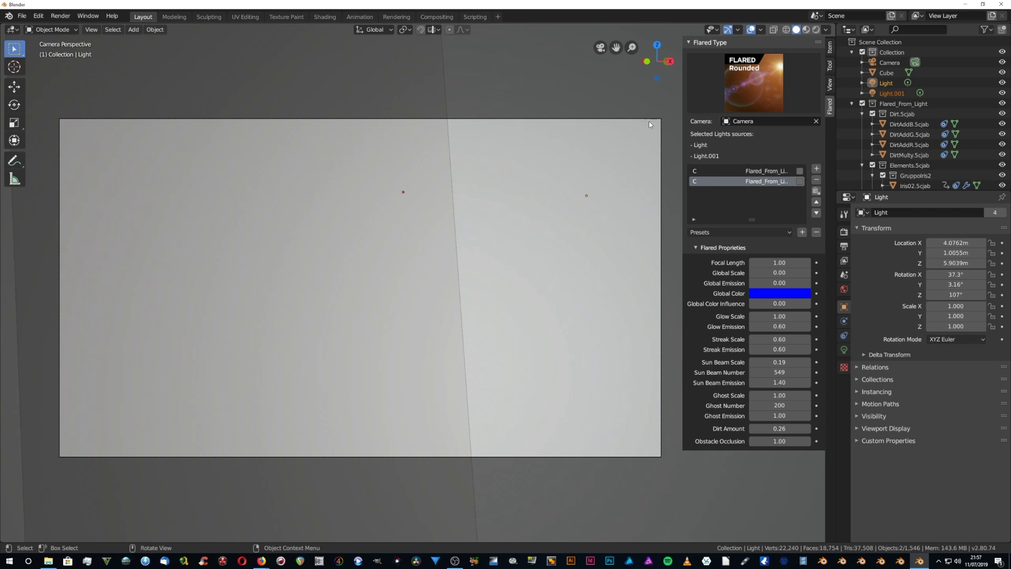
left_click(817, 30)
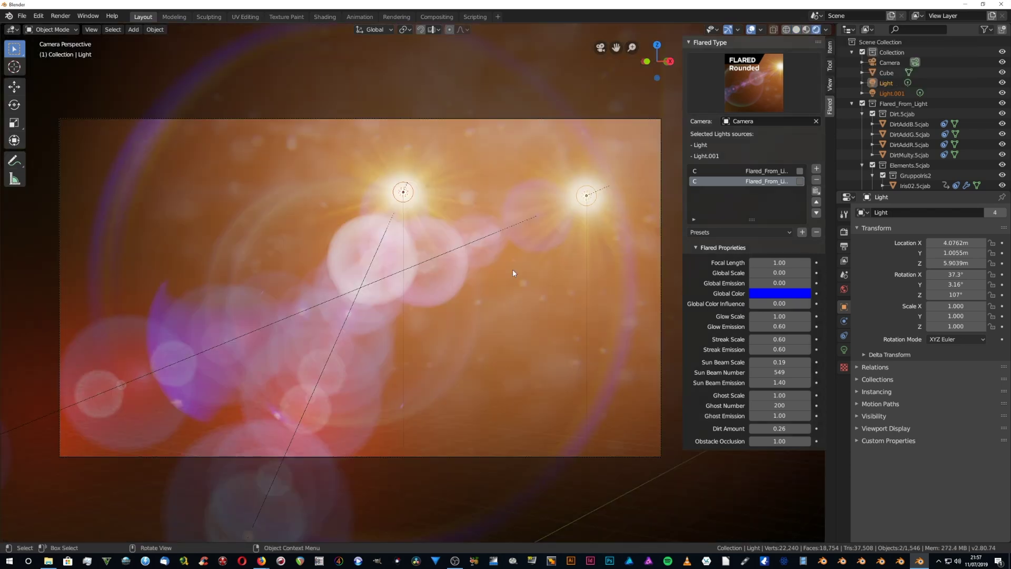
Move the duplicated light toward the frame's upper left and shift the original light slightly right and down.
left_click(404, 194)
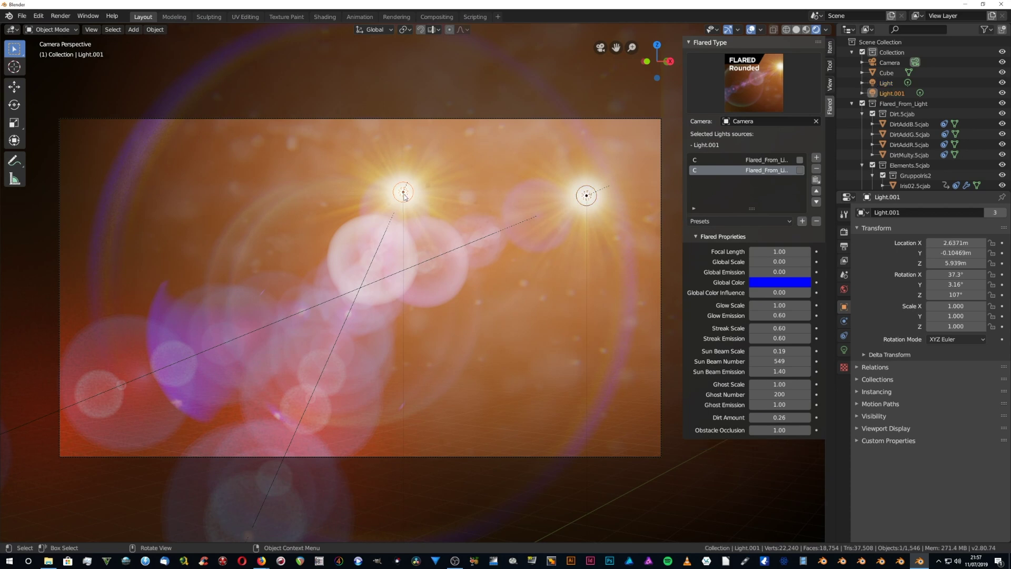
key("g")
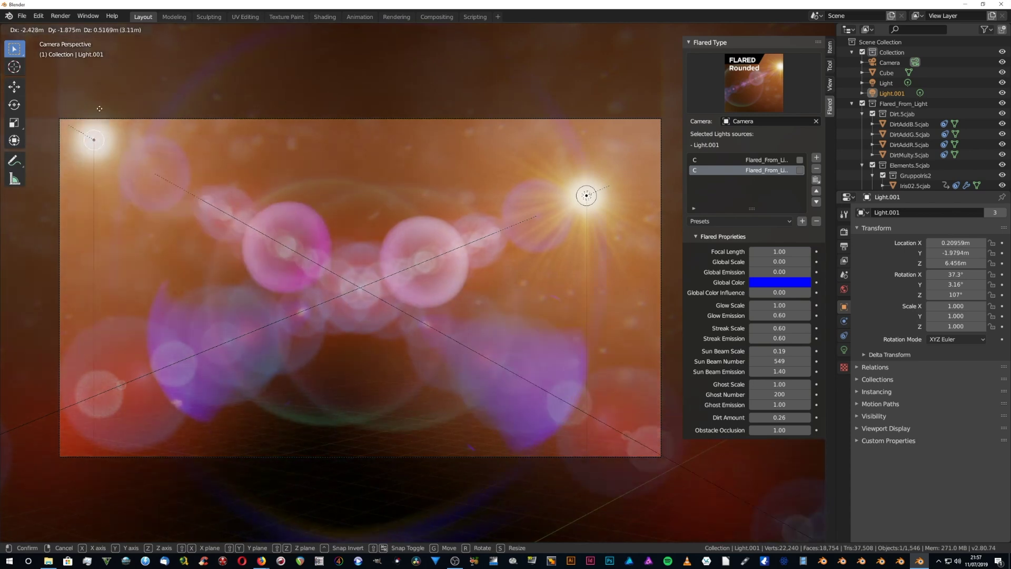
left_click(272, 109)
left_click(596, 189)
key("g")
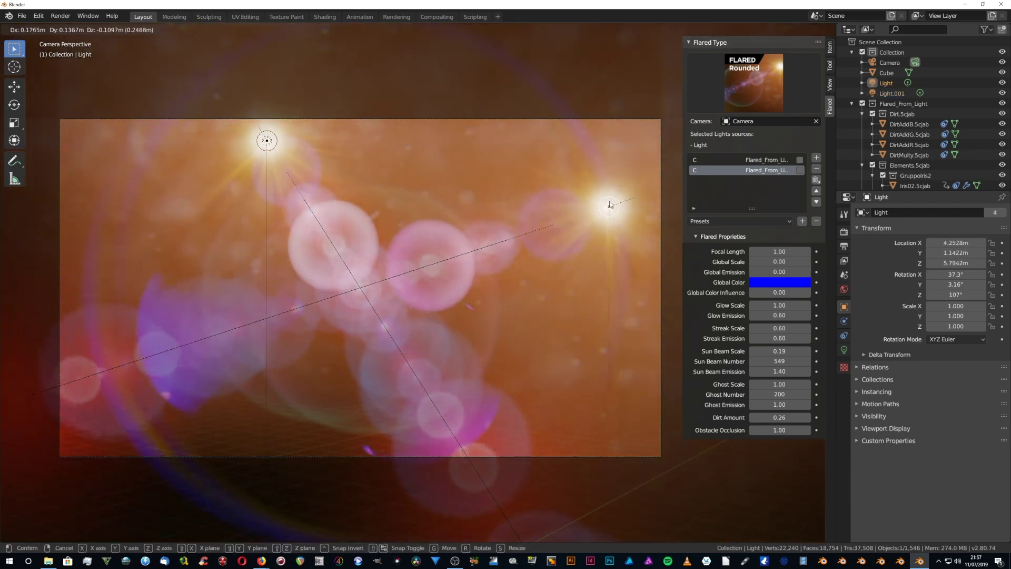
left_click(610, 206)
key("shift+grave")
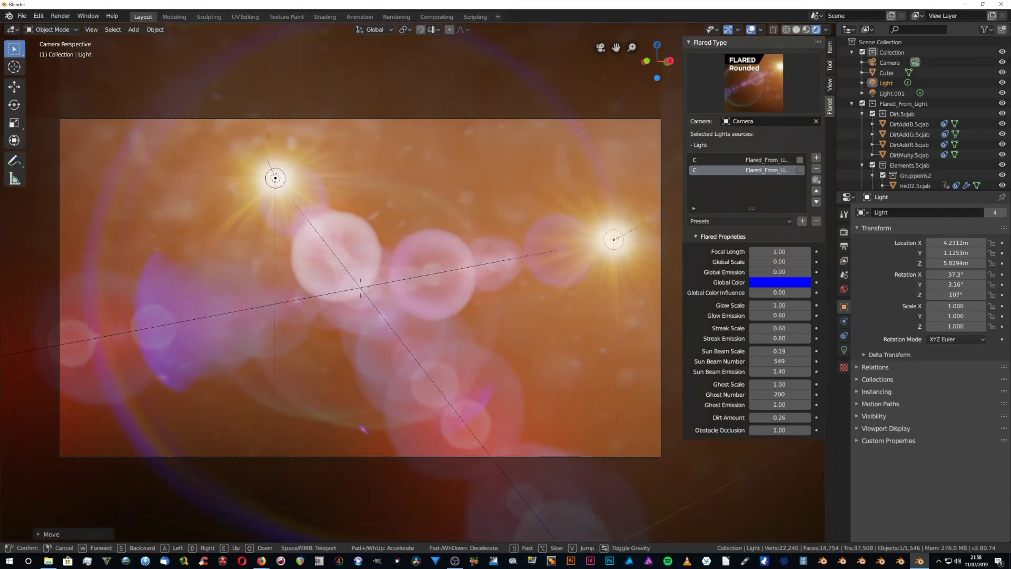
key("Return")
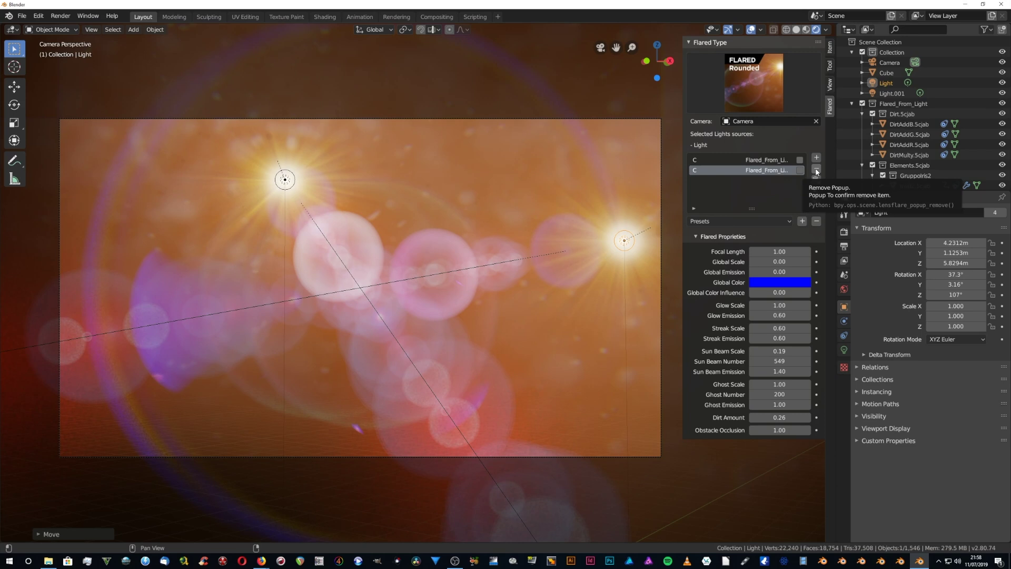
Remove the flare currently selected in the flare list, leaving only the original light's flare.
left_click(817, 171)
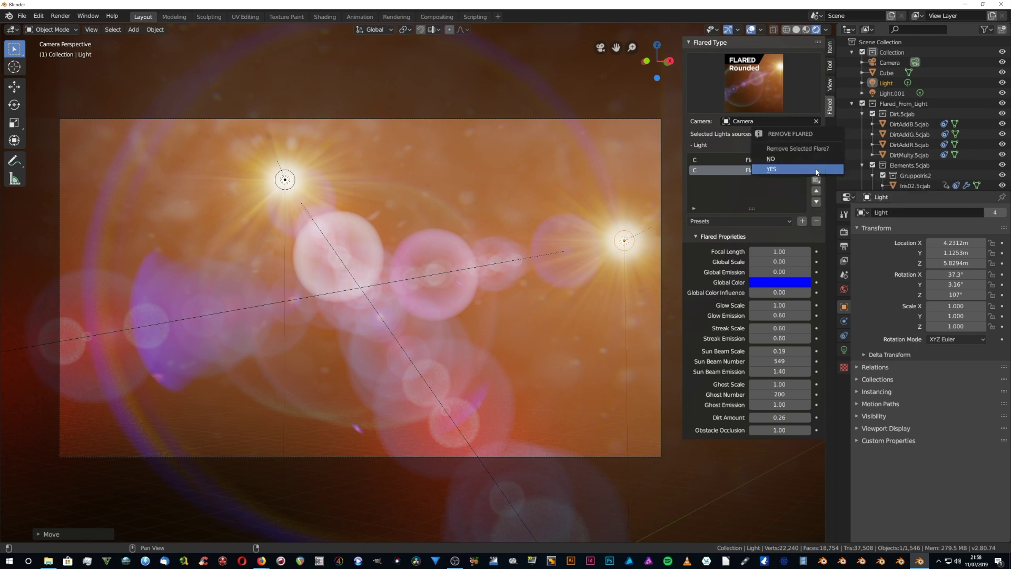
left_click(772, 170)
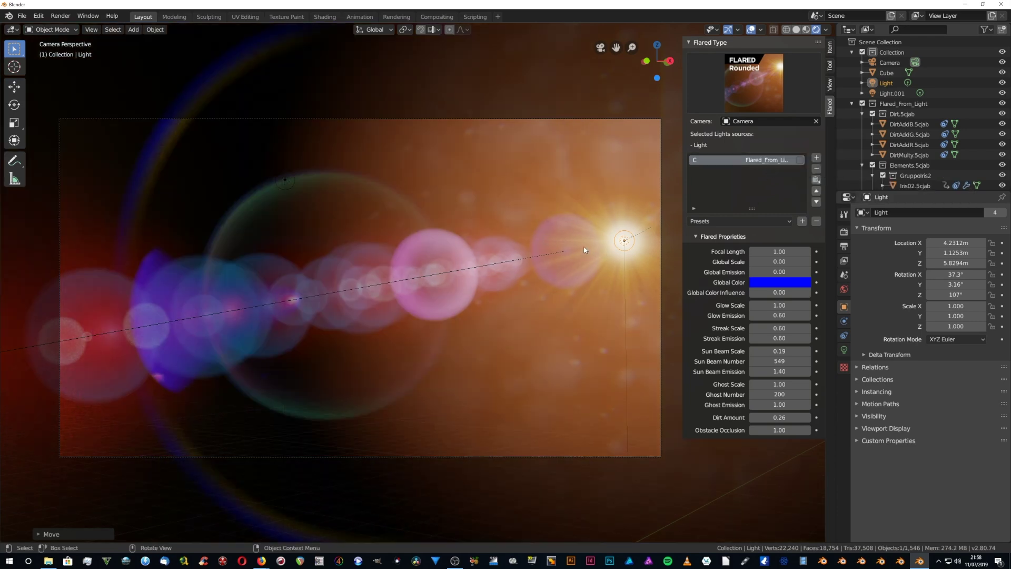
key("shift+grave")
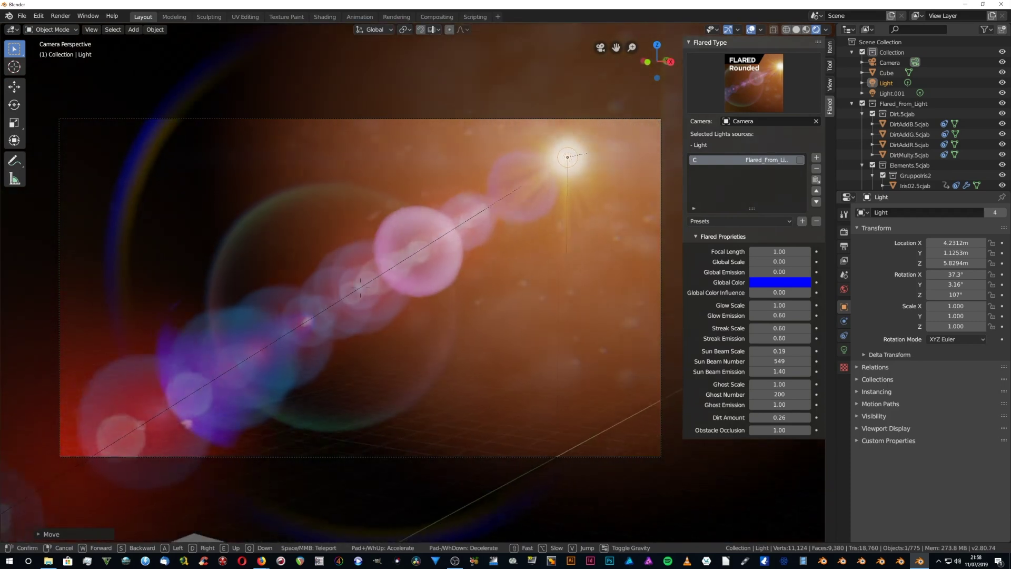
left_click(360, 287)
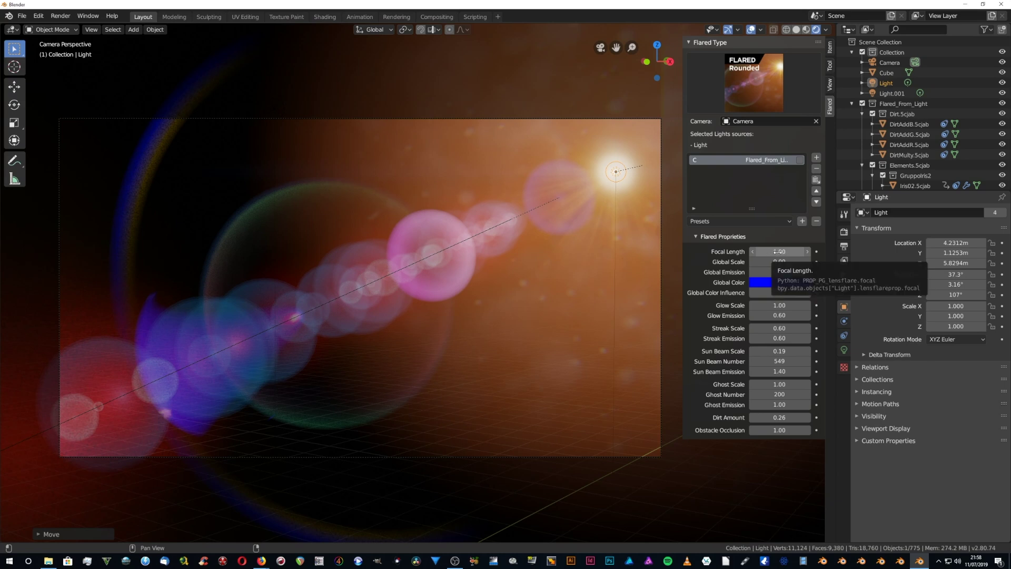
Try different Focal Length values on the flare, including 0.91, and restore it to 1.00.
mouse_move(775, 252)
left_mouse_down()
mouse_move(737, 251)
mouse_move(771, 252)
left_mouse_up()
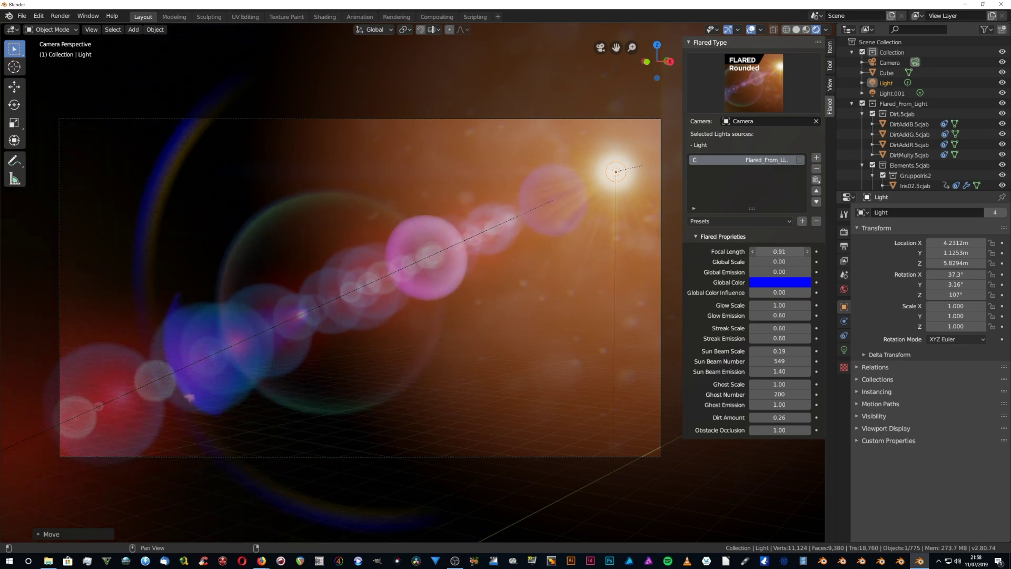
mouse_move(770, 252)
left_mouse_down()
mouse_move(753, 252)
mouse_move(800, 252)
mouse_move(789, 251)
left_mouse_up()
left_click(782, 252)
type("1.8")
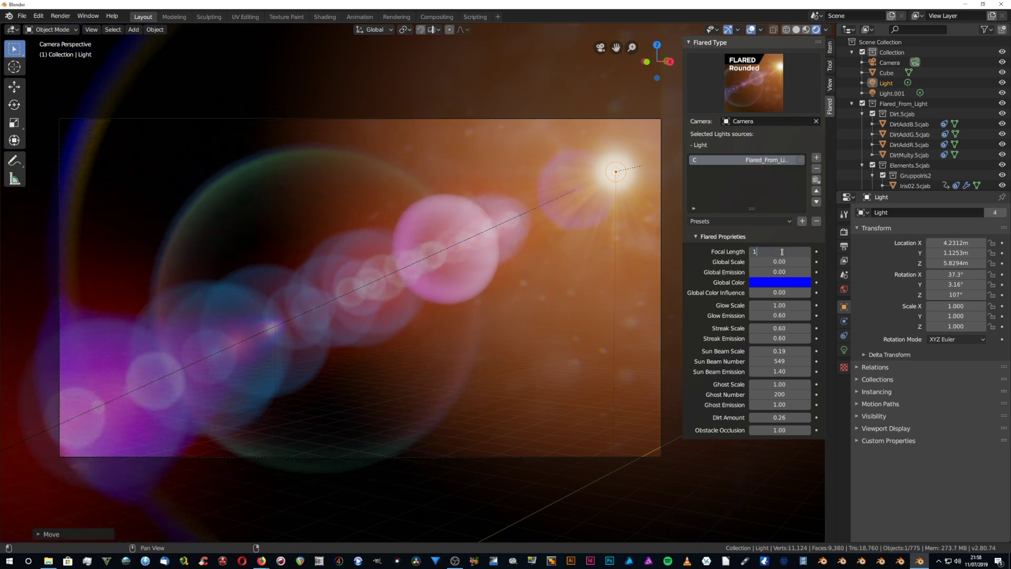
key("Return")
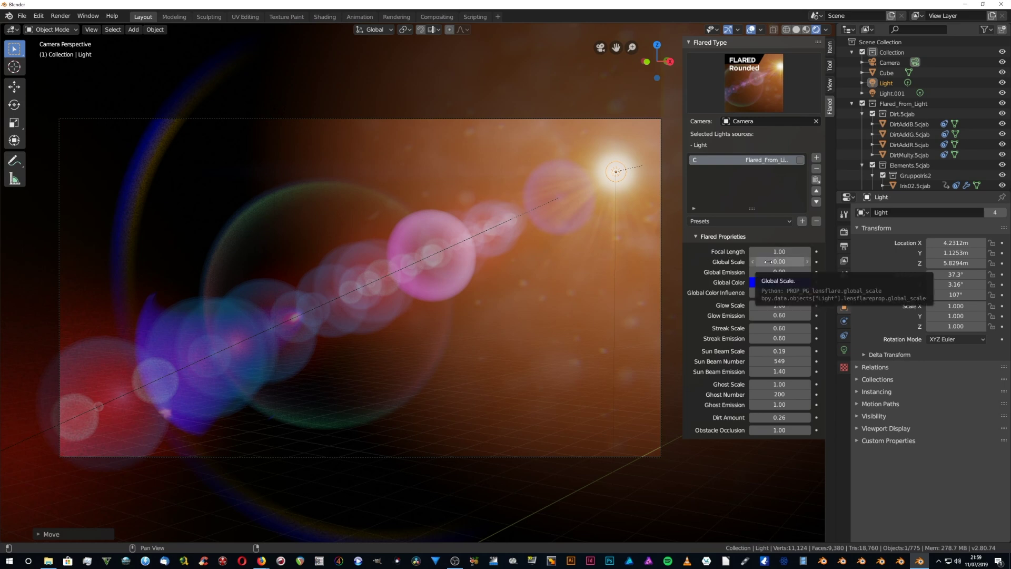
Try Global Scale values of 0.78 and 1 on the flare, and reset the property to 0.
left_click_drag(768, 262, 806, 261)
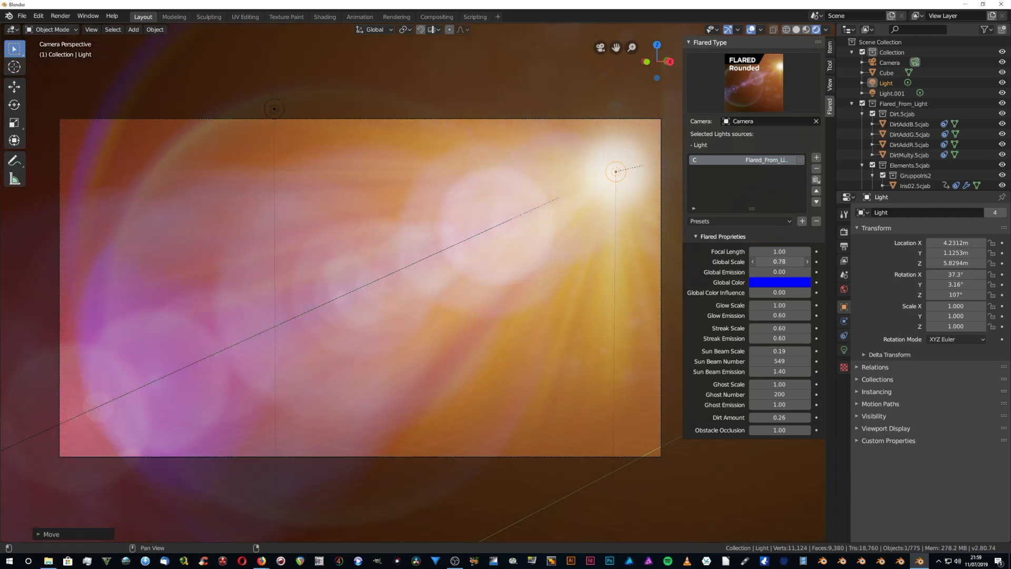
left_click(767, 261)
type("1")
key("Return")
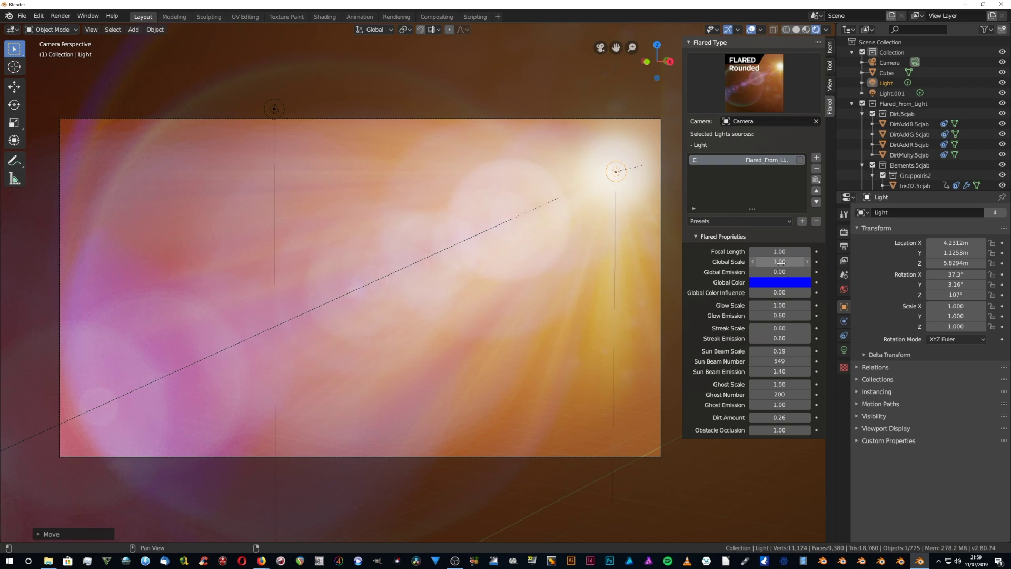
key("BackSpace")
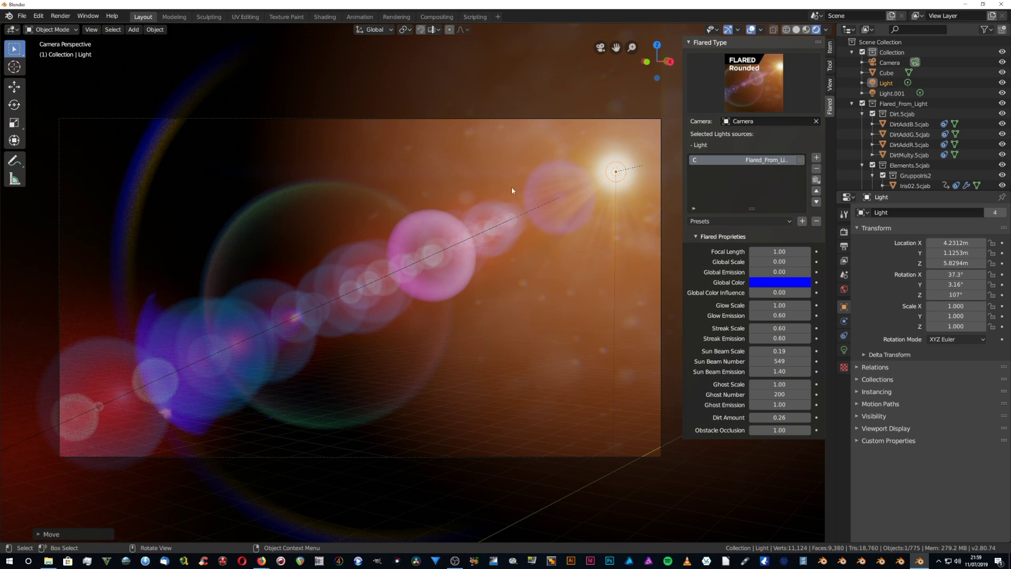
Try Global Emission values of 1, 5 and 2 on the flare, and return the property to 0.
mouse_move(755, 271)
left_mouse_down()
mouse_move(797, 272)
mouse_move(773, 271)
left_mouse_up()
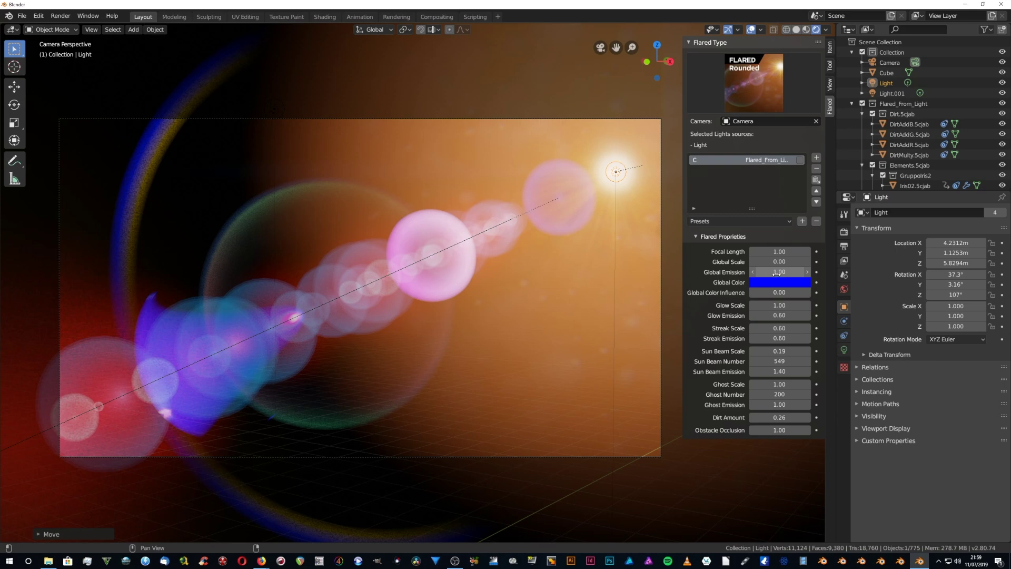
left_click(774, 273)
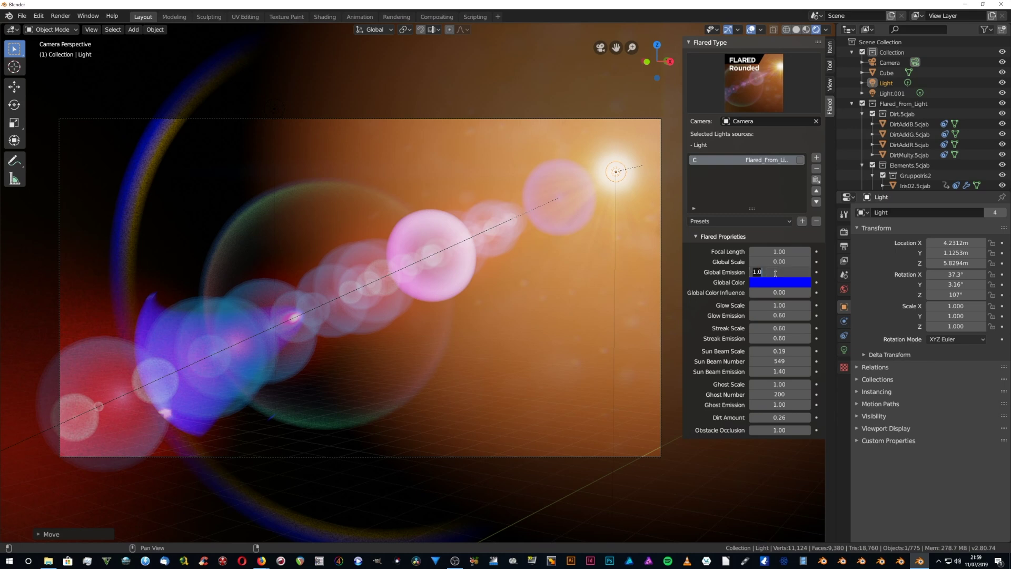
type("5")
key("Return")
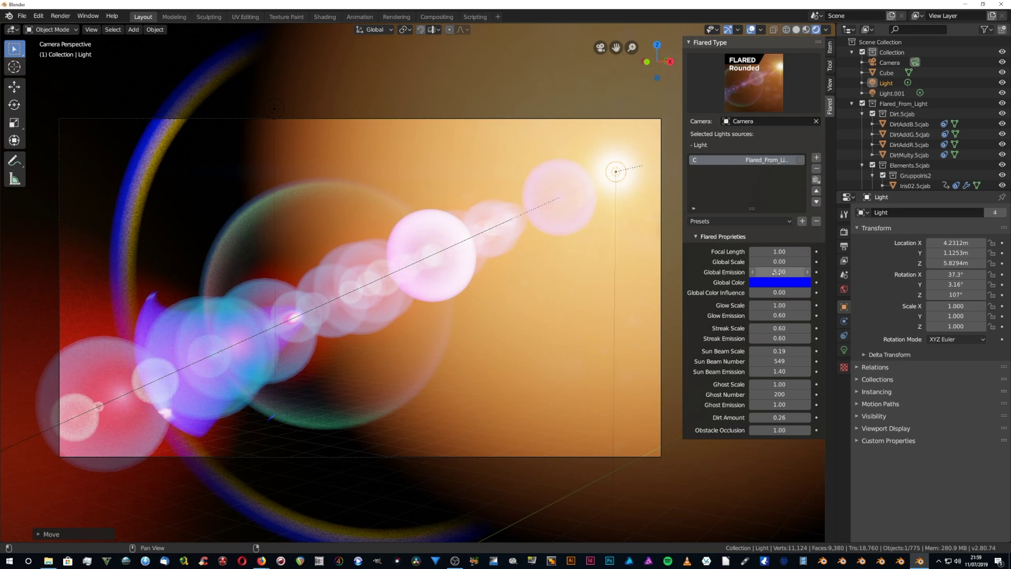
left_click(776, 272)
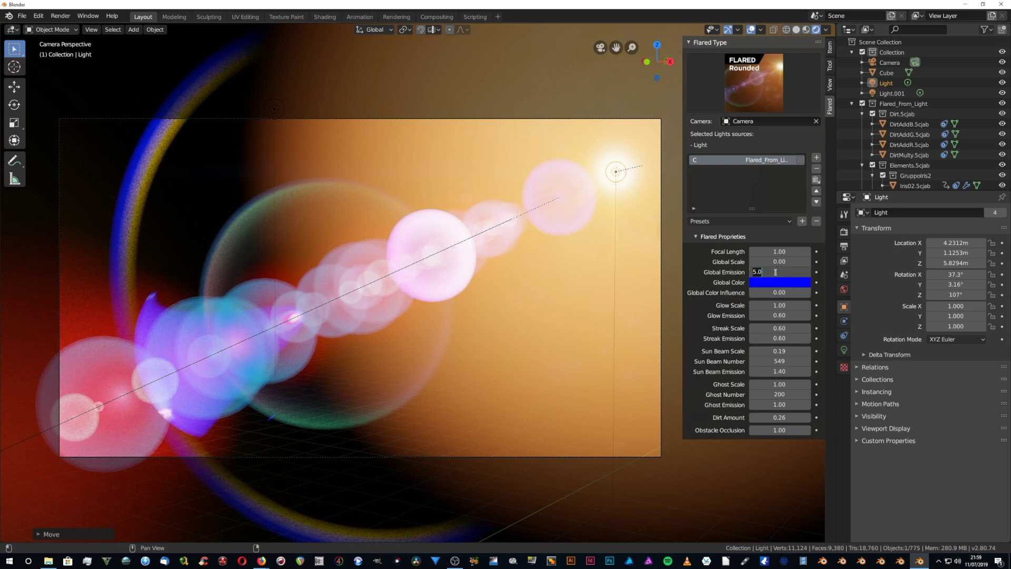
type("2")
key("Return")
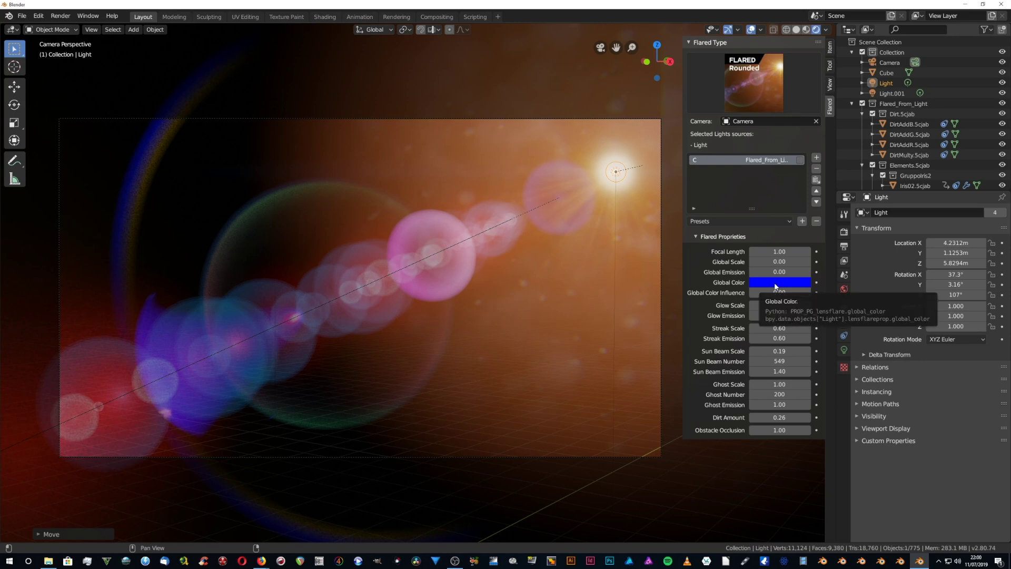
Set the flare's Global Color to cyan and test Global Color Influence, returning the influence to 0.
left_click(772, 283)
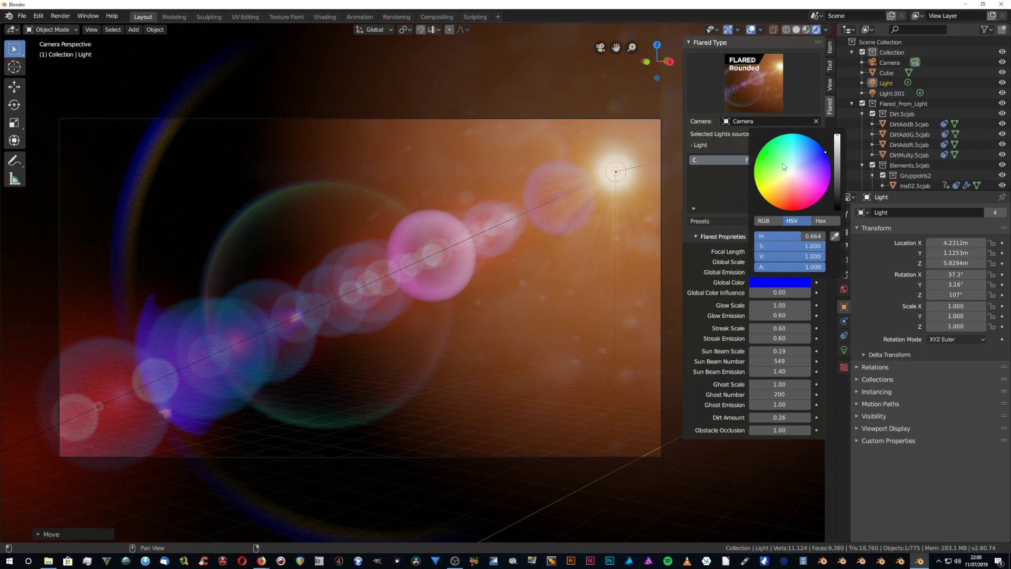
left_click_drag(792, 150, 794, 133)
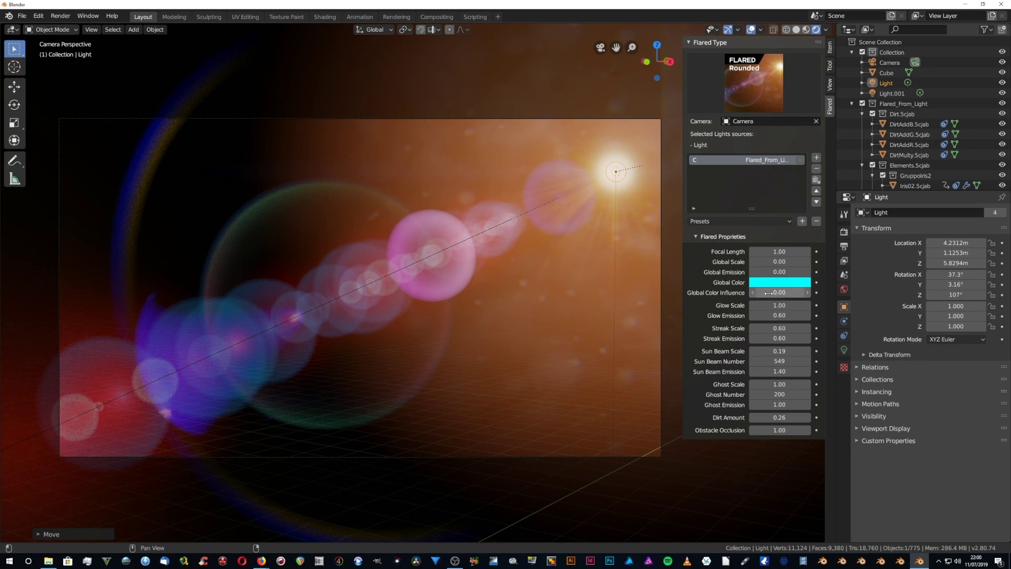
left_click_drag(771, 293, 802, 294)
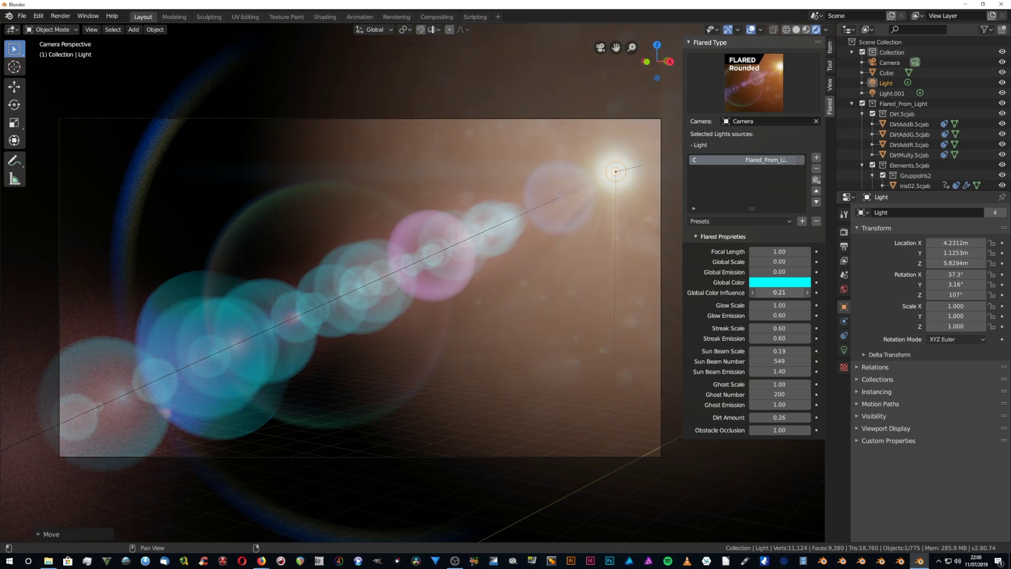
left_click_drag(790, 294, 769, 294)
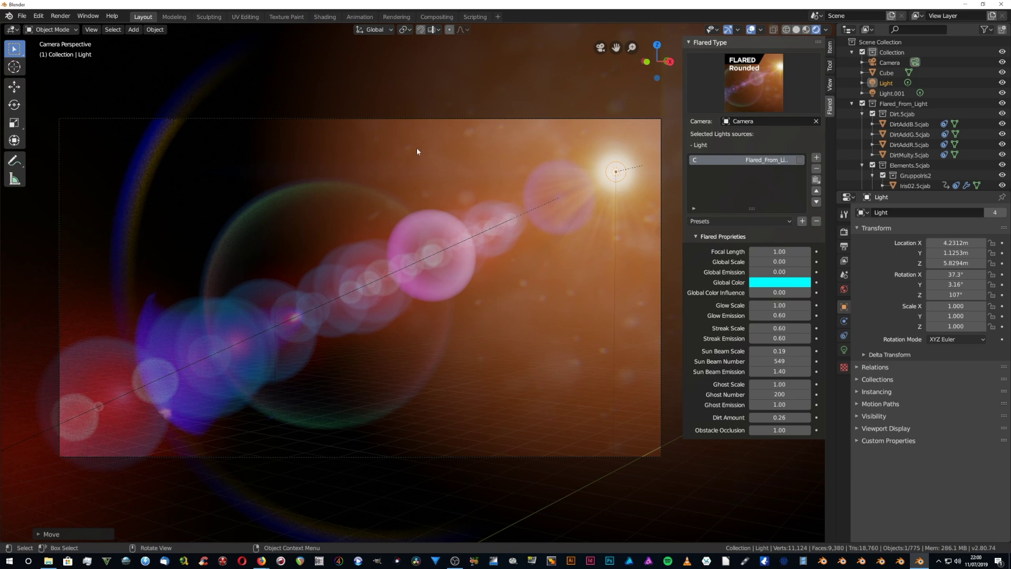
Set the flare's Glow Scale to 0.91 and Glow Emission to 0.42.
left_click_drag(777, 306, 745, 306)
mouse_move(773, 307)
left_mouse_down()
mouse_move(837, 315)
mouse_move(769, 315)
left_mouse_up()
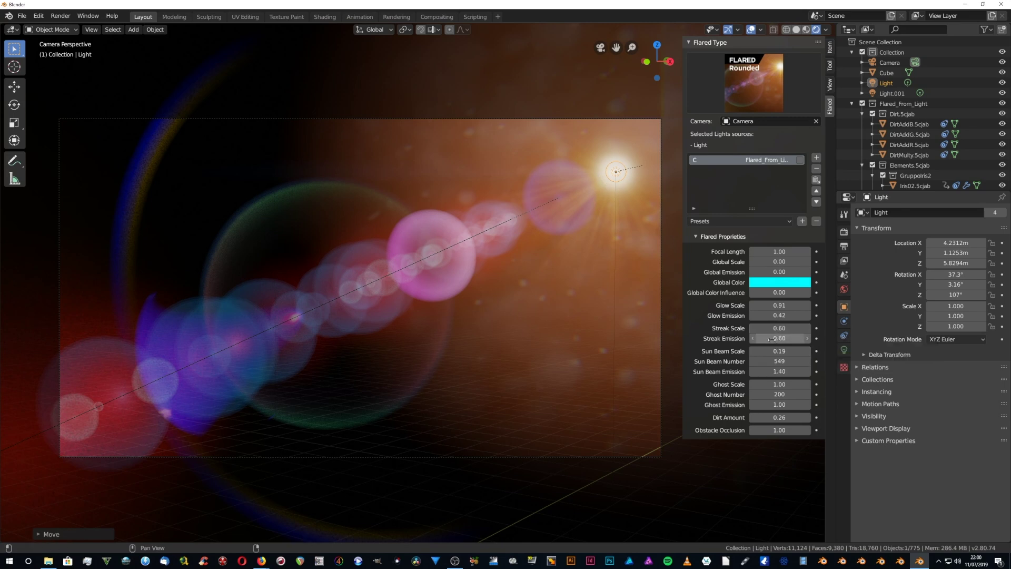
Set the flare's Streak Emission to 5 and Streak Scale to 0.99.
left_click_drag(770, 339, 771, 340)
type("5")
key("Return")
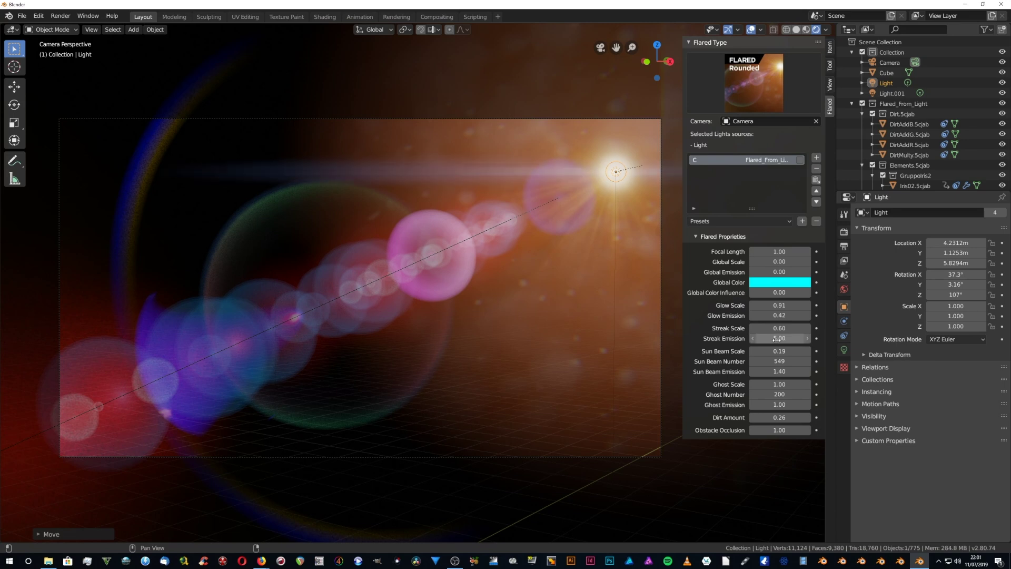
mouse_move(768, 329)
left_mouse_down()
mouse_move(789, 329)
mouse_move(758, 329)
mouse_move(803, 329)
mouse_move(767, 329)
left_mouse_up()
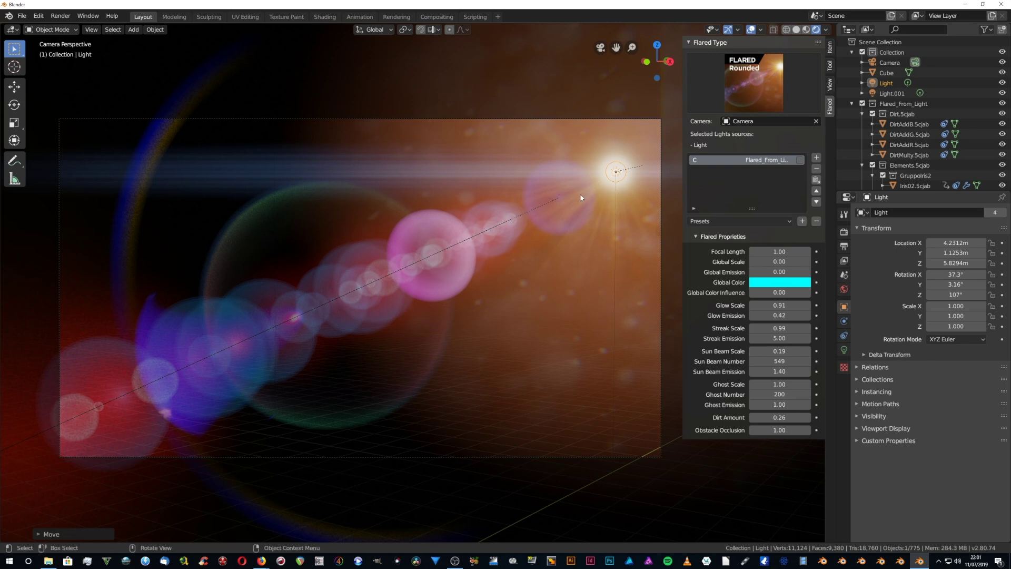
Set the flare's Sun Beam Scale to 0.31 and Sun Beam Number to 953.
mouse_move(766, 352)
left_mouse_down()
mouse_move(816, 352)
mouse_move(756, 351)
mouse_move(765, 352)
left_mouse_up()
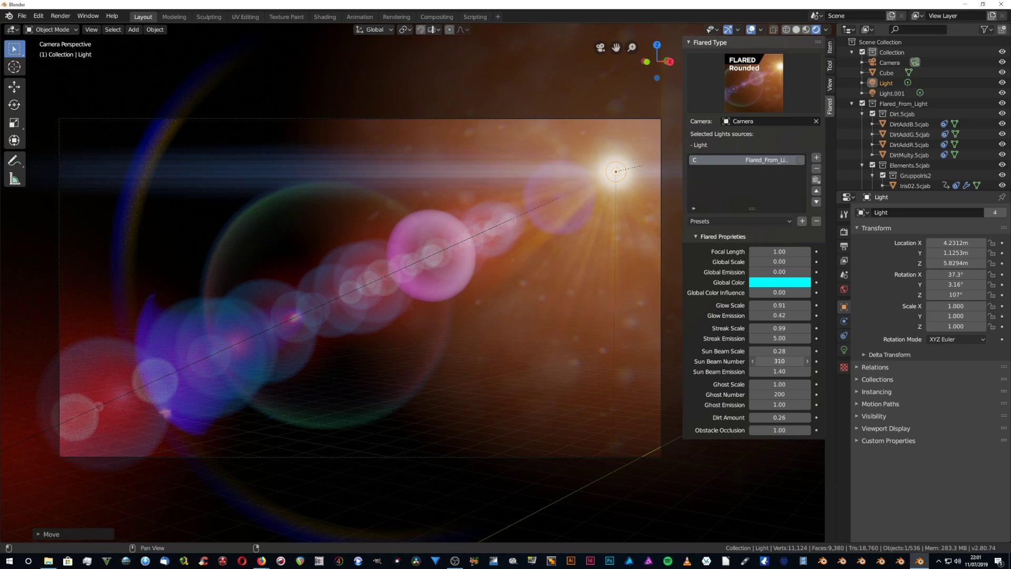
left_click_drag(779, 361, 766, 360)
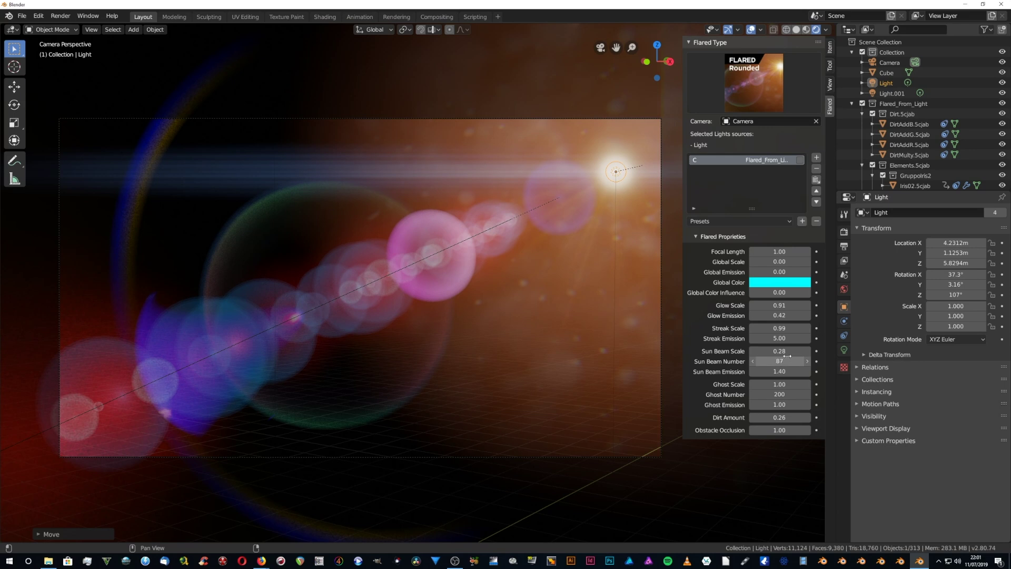
mouse_move(775, 352)
left_mouse_down()
mouse_move(808, 351)
mouse_move(774, 360)
mouse_move(758, 352)
mouse_move(806, 360)
mouse_move(795, 350)
mouse_move(806, 351)
mouse_move(757, 350)
left_mouse_up()
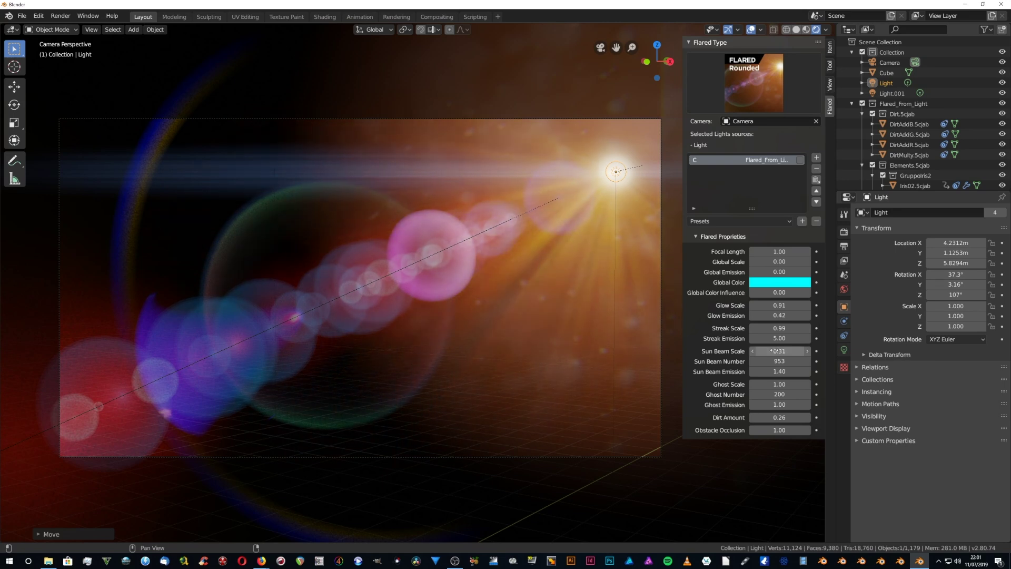
Set the flare's Sun Beam Emission to 1.01.
key("F3")
type("walk")
key("Return")
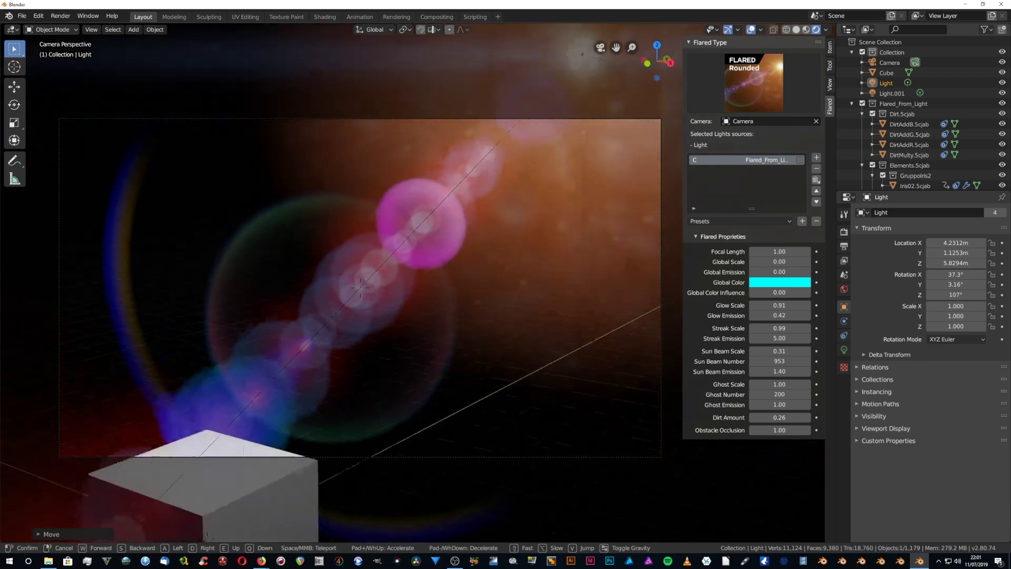
mouse_move(360, 287)
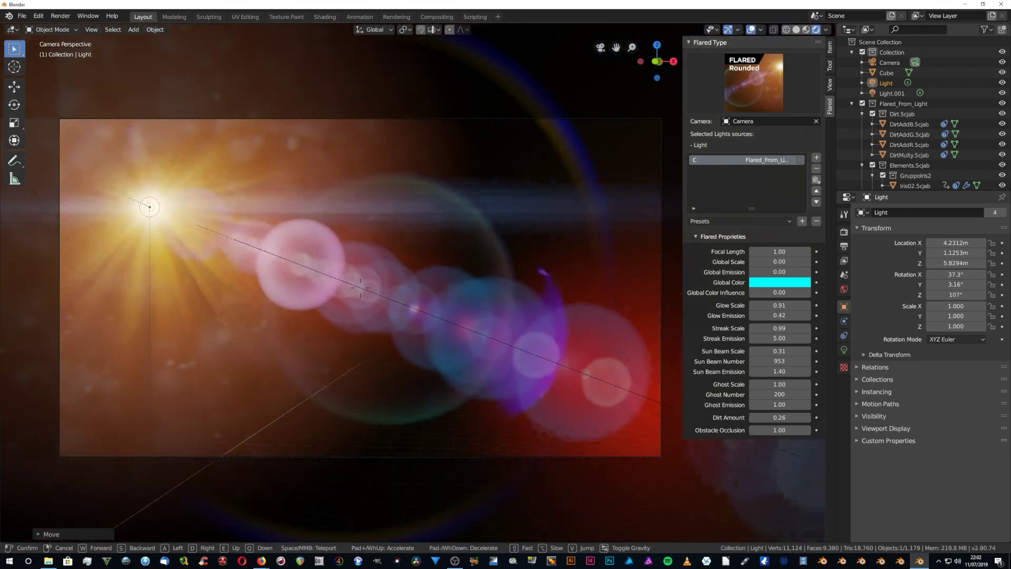
left_click(361, 287)
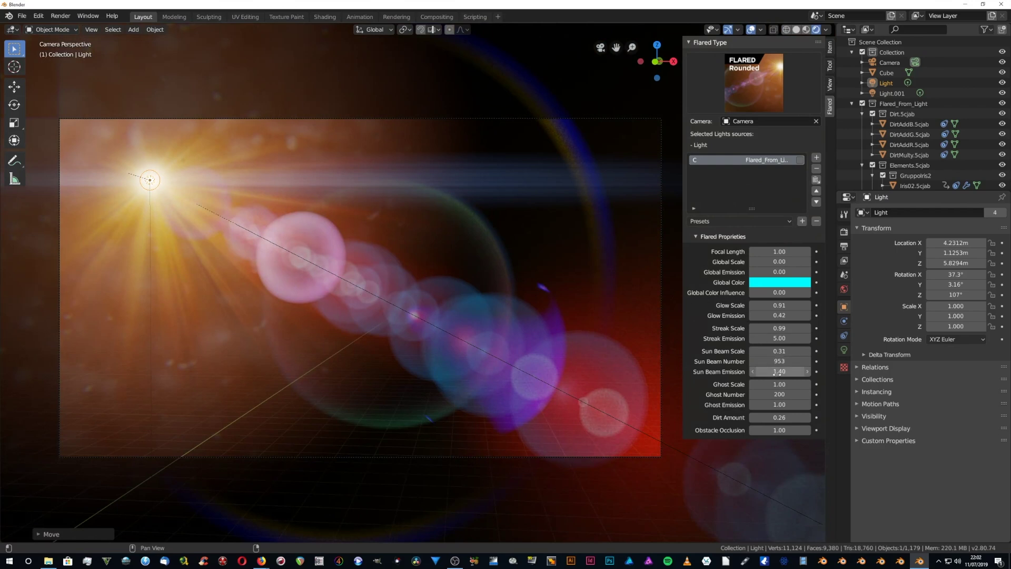
mouse_move(770, 373)
left_mouse_down()
mouse_move(806, 373)
mouse_move(769, 373)
left_mouse_up()
left_click_drag(780, 372, 762, 371)
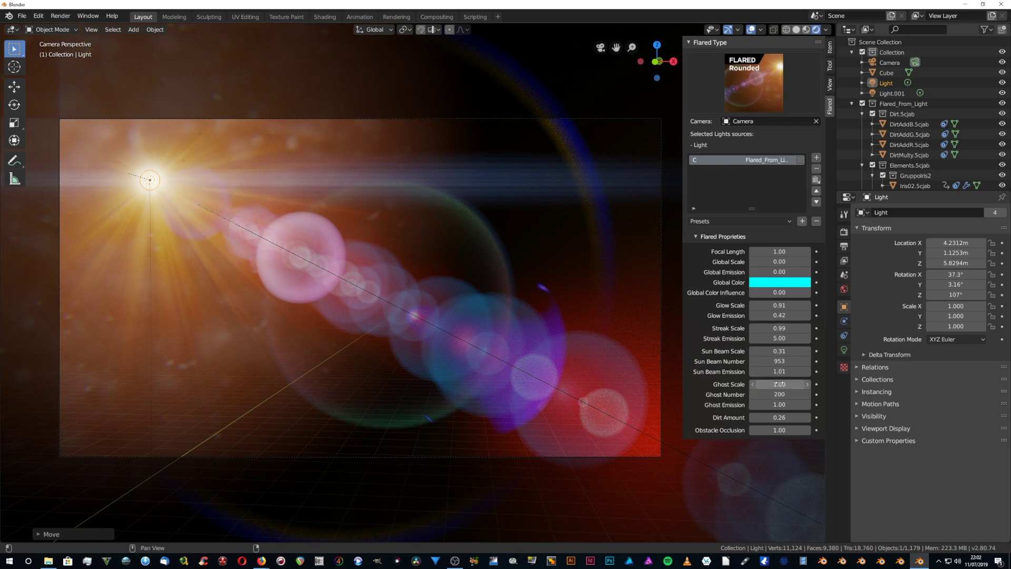
Set the flare's Ghost Scale to 0.91, and test a Ghost Number of 21 before returning it to 200.
left_click_drag(780, 383, 750, 395)
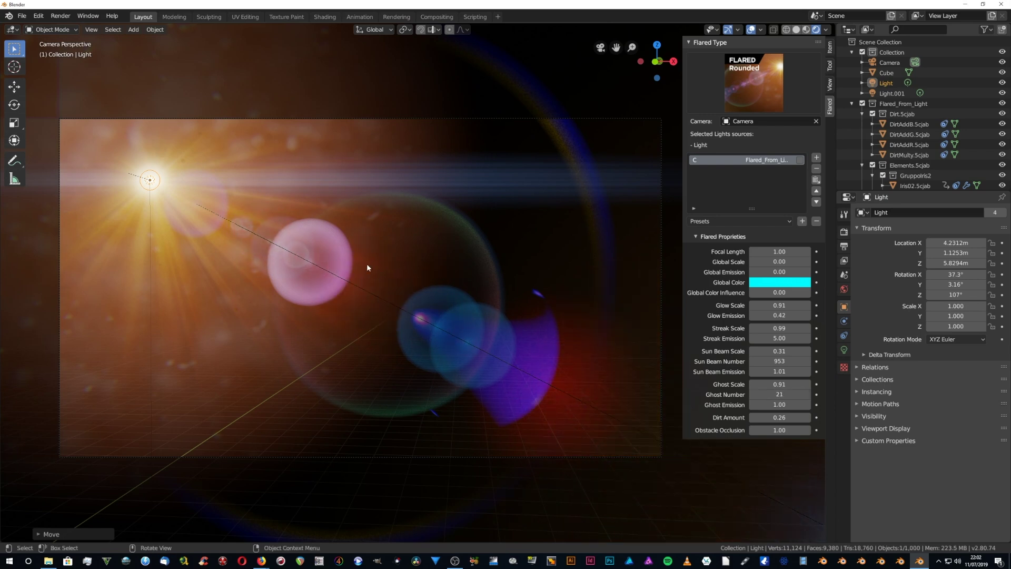
key("shift+grave")
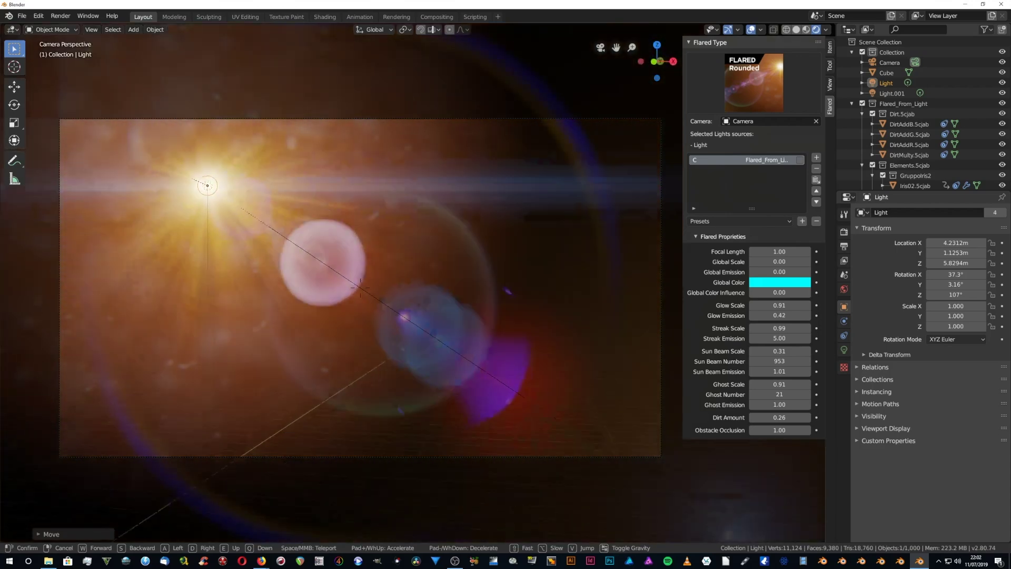
left_click(418, 285)
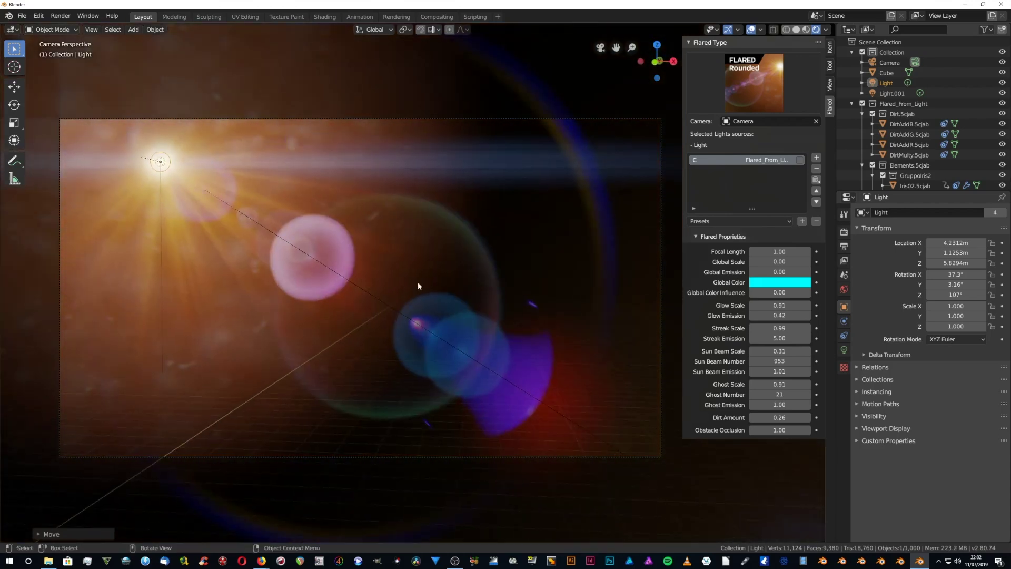
left_click_drag(779, 394, 822, 394)
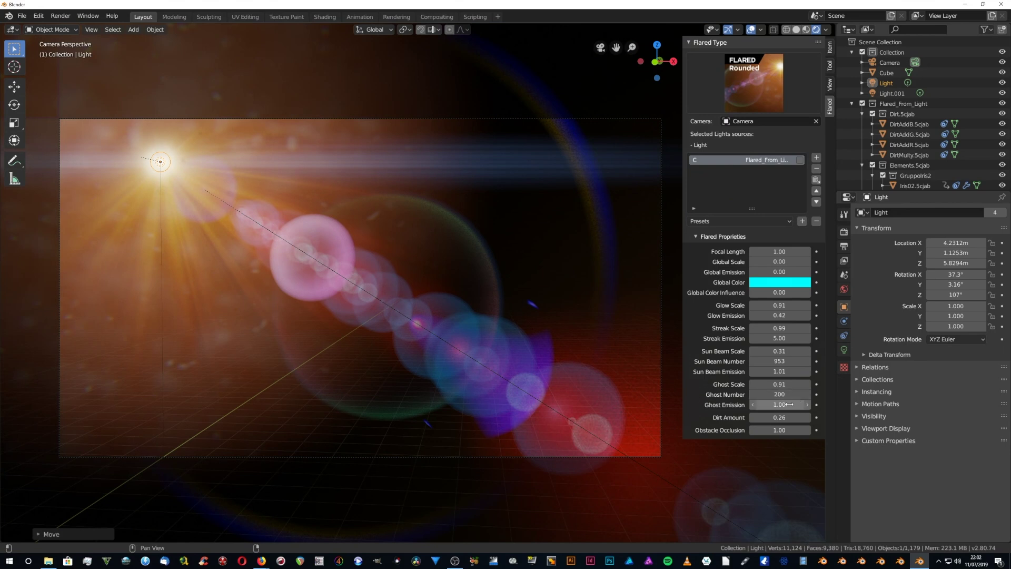
Test a Ghost Emission of 0.07 on the flare, and raise the emission to 0.61.
mouse_move(772, 405)
left_mouse_down()
mouse_move(811, 405)
mouse_move(769, 405)
left_mouse_up()
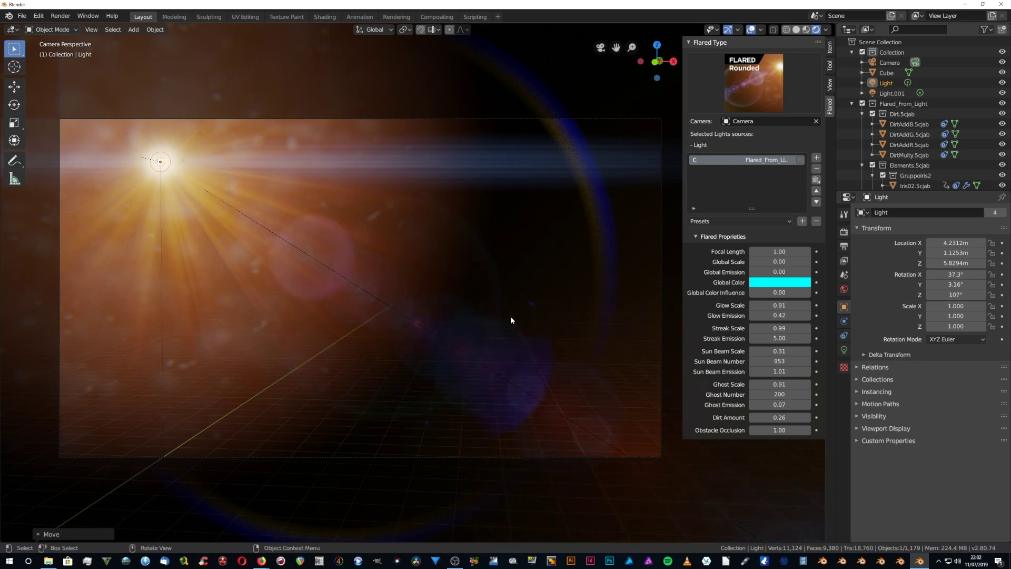
key("shift+grave")
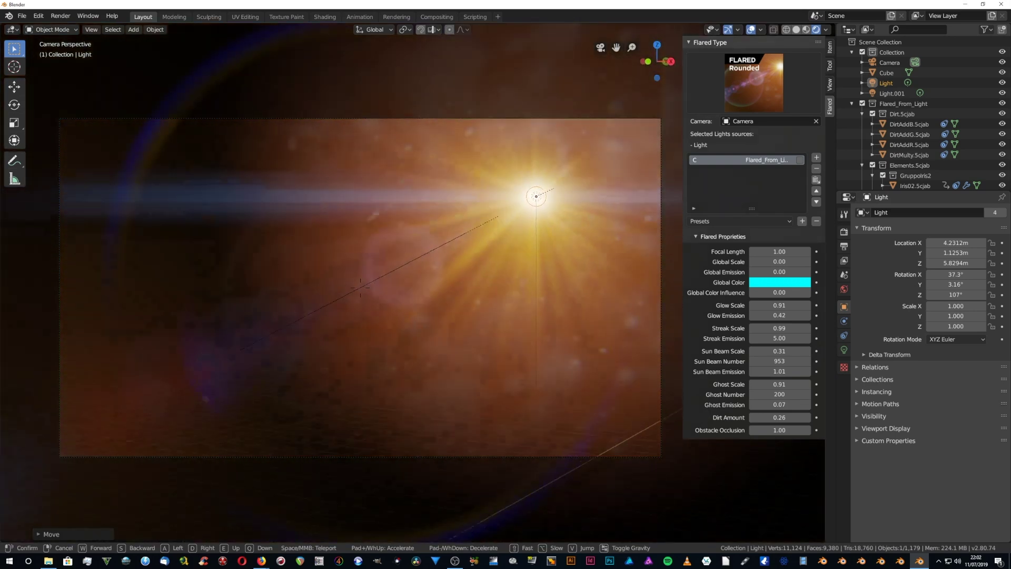
left_click(498, 291)
left_click_drag(780, 405, 800, 405)
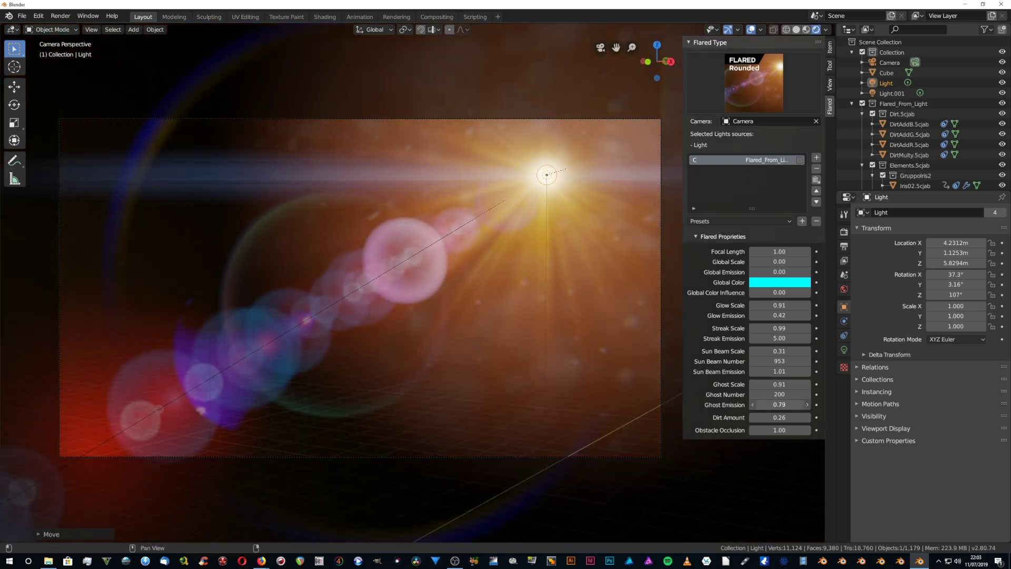
Remove the lens dirt from the flare by setting Dirt Amount to 0.
key("shift+grave")
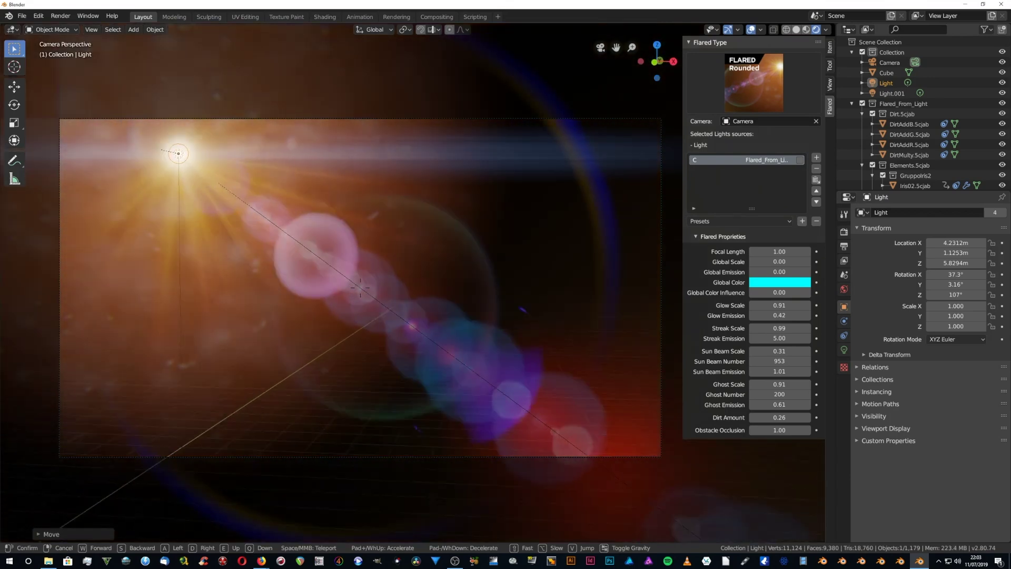
left_click(422, 299)
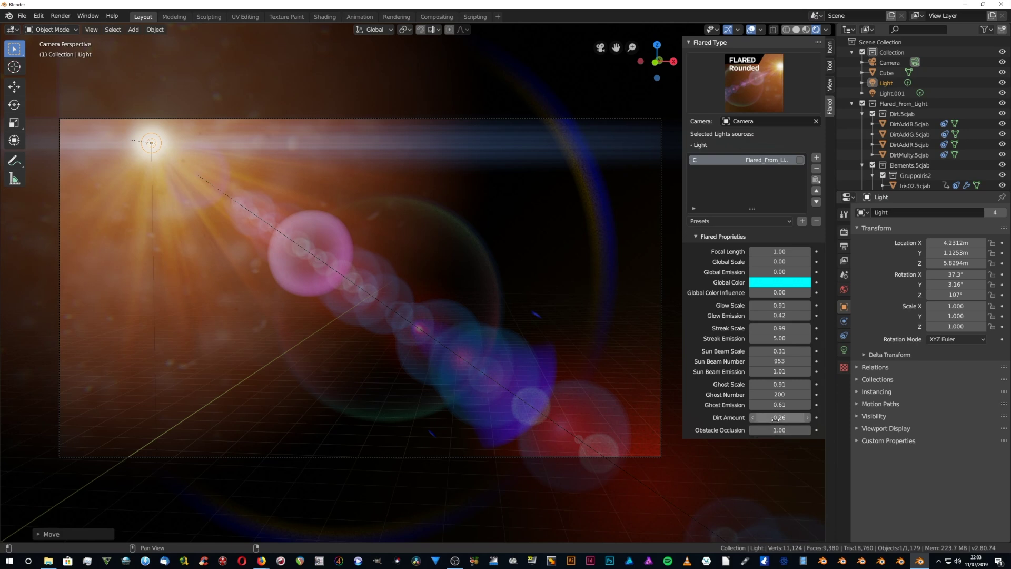
left_click_drag(770, 417, 745, 418)
Test an Obstacle Occlusion of 0 on the flare, undo it, and set the property to 0.64.
key("shift+grave")
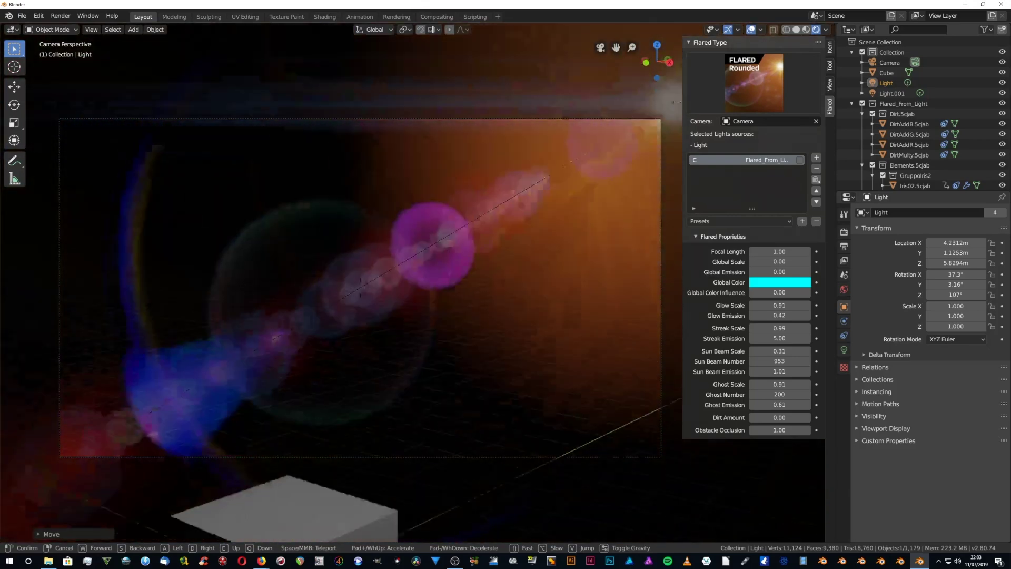
left_click(418, 285)
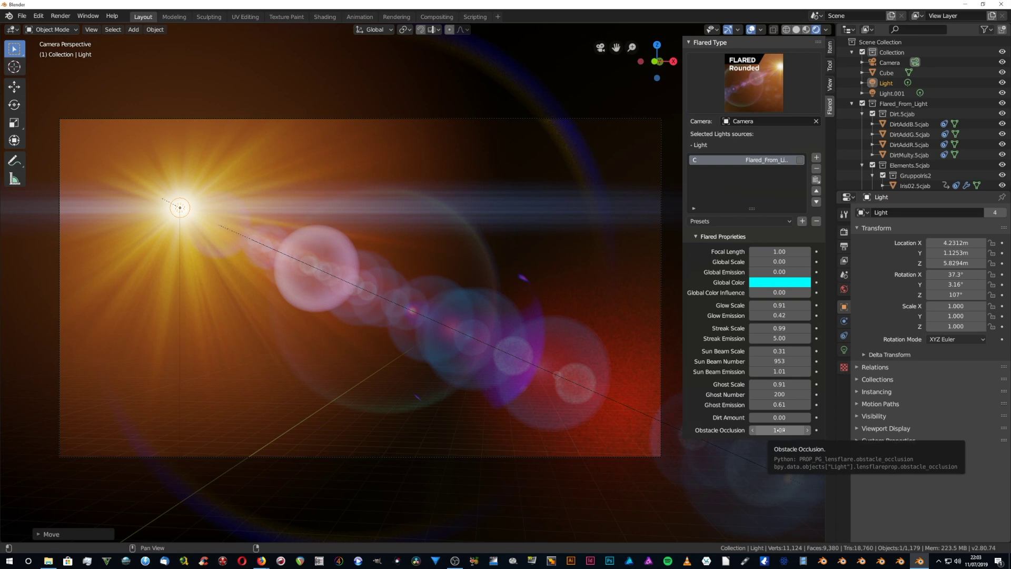
left_click_drag(780, 430, 738, 430)
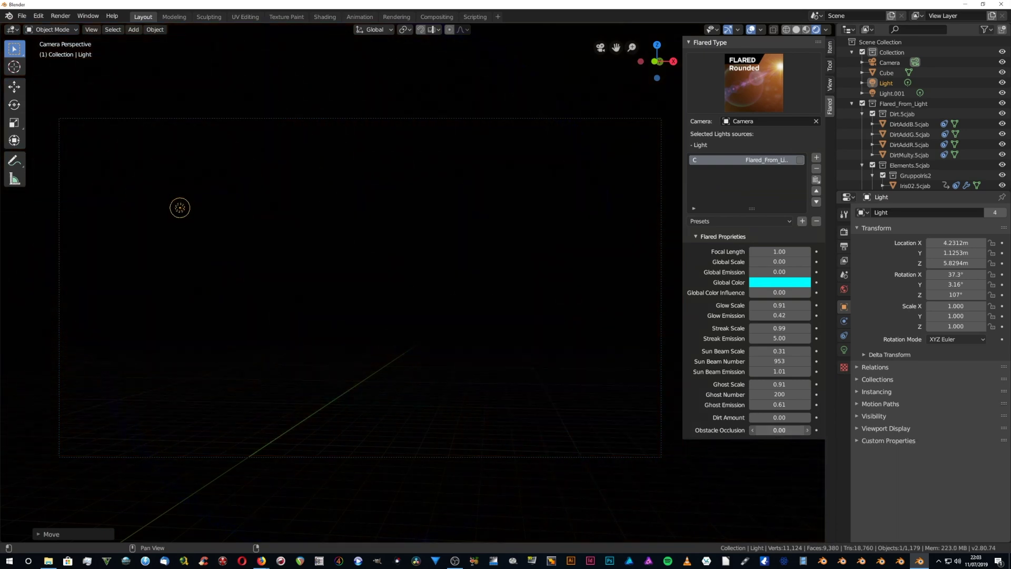
key("ctrl+z")
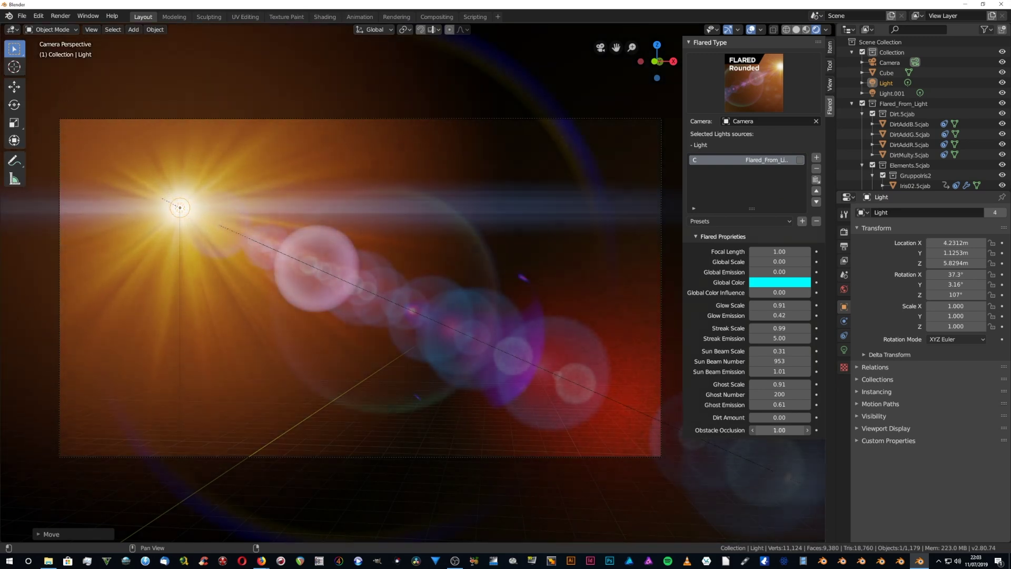
left_click_drag(784, 430, 774, 430)
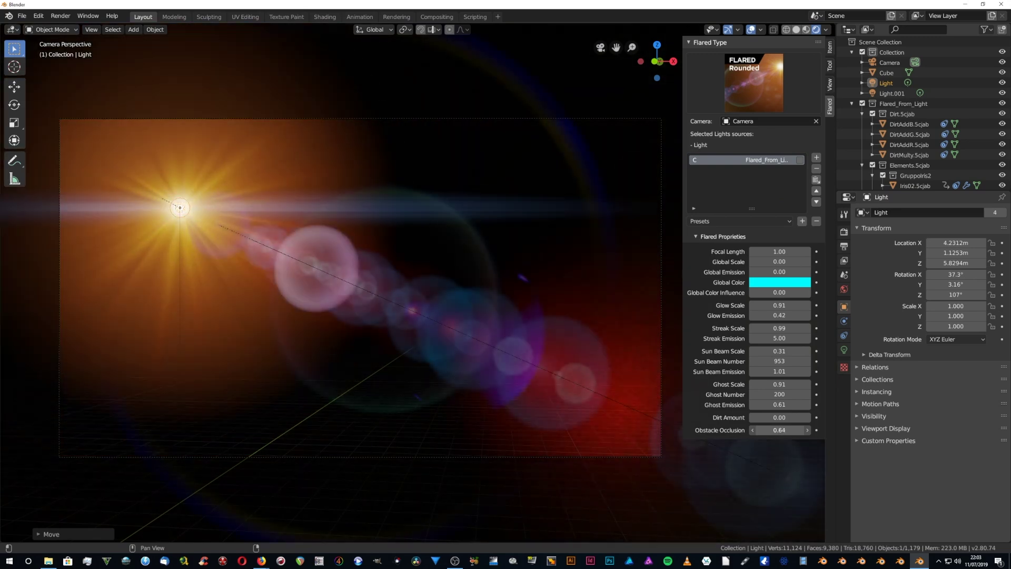